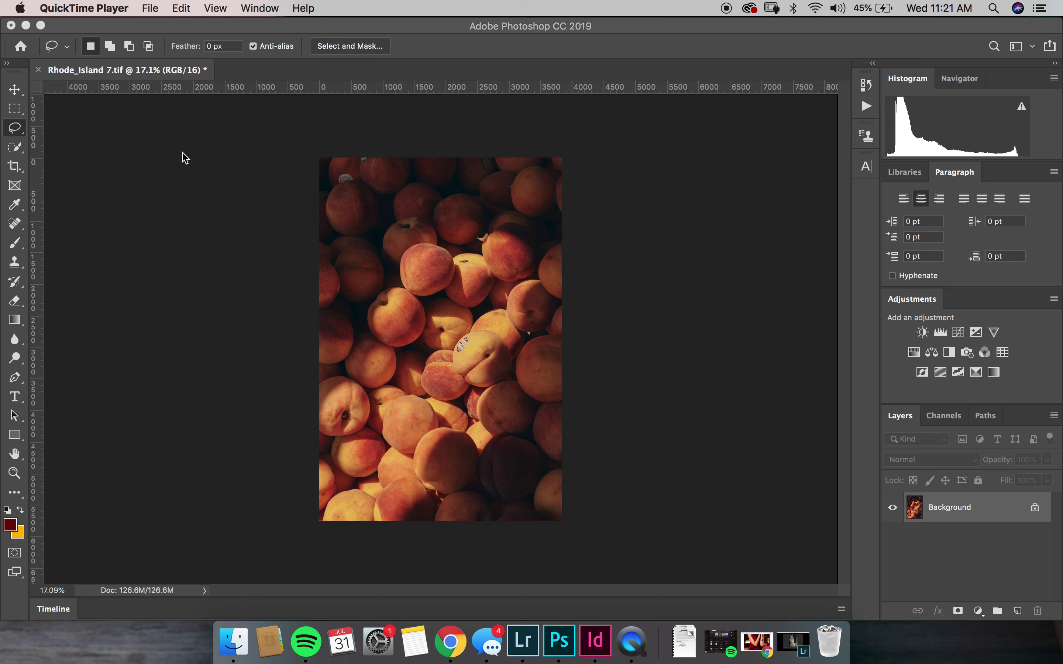
# - Add a Curves adjustment layer above the peach photo's Background layer
pyautogui.click(959, 332)
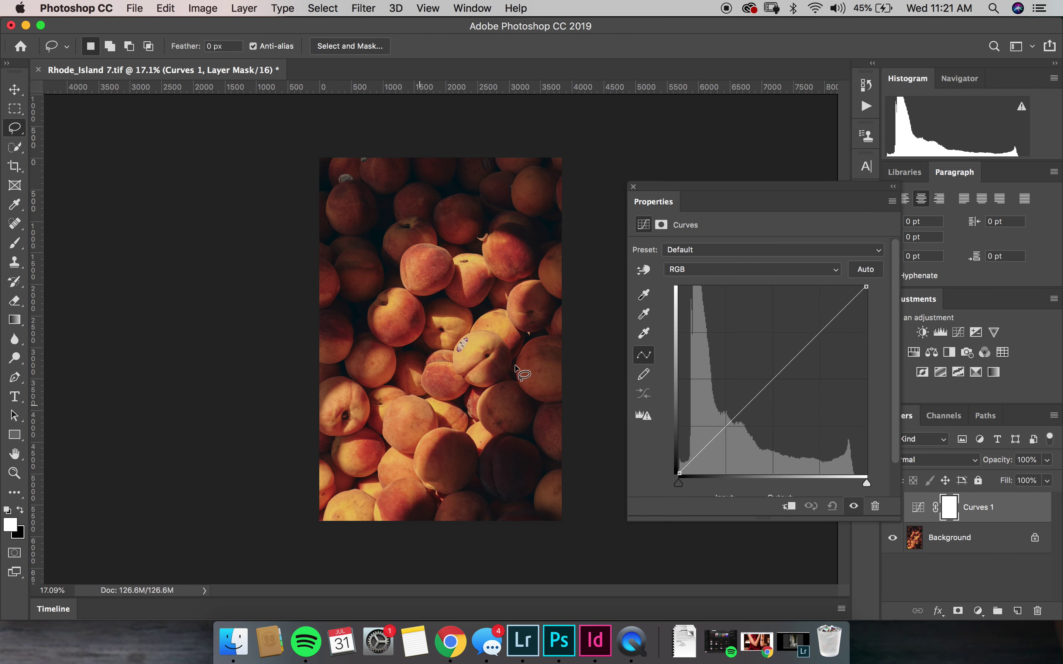
# - Shape the Curves 1 RGB curve: raise the black point, darken lower midtones, and lift the upper tones
pyautogui.moveTo(679, 473); pyautogui.dragTo(690, 463)
pyautogui.moveTo(733, 420); pyautogui.dragTo(736, 434)
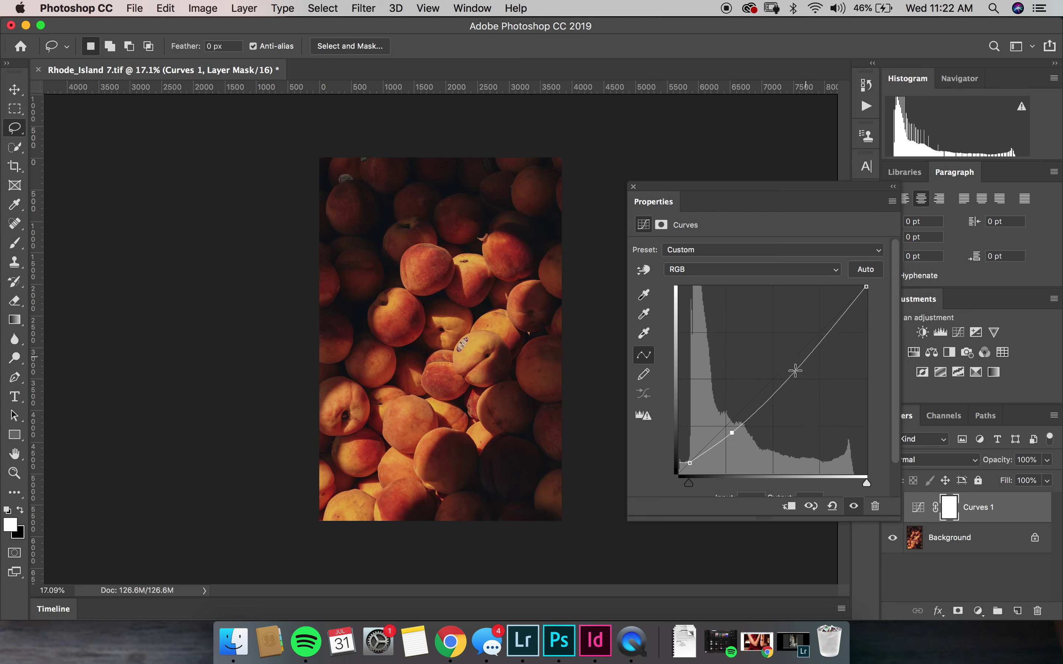
pyautogui.moveTo(815, 348); pyautogui.dragTo(815, 341)
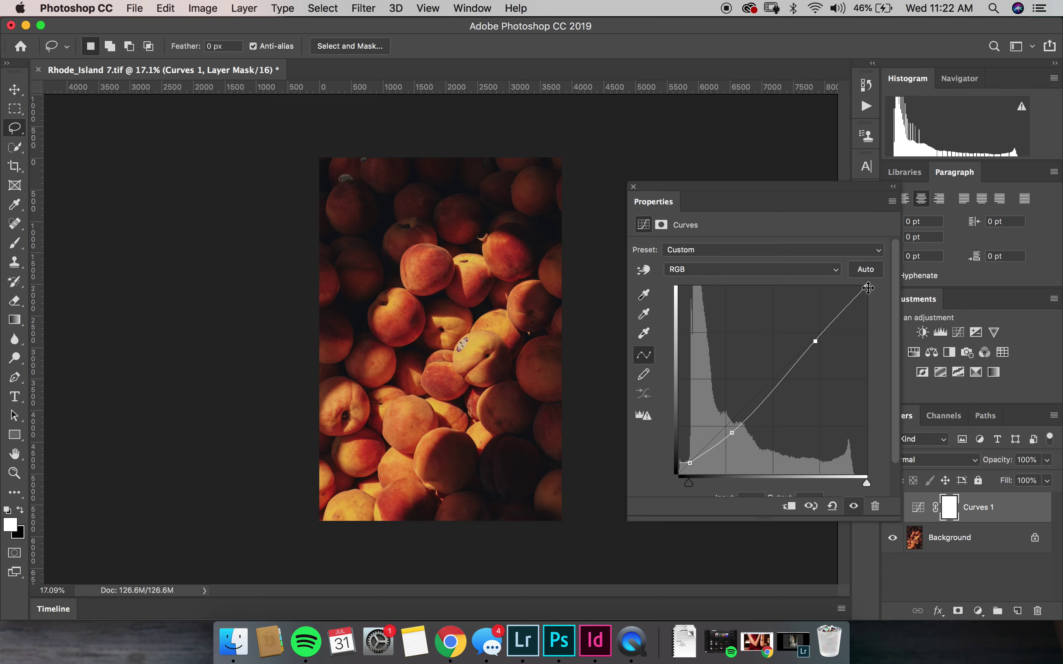
pyautogui.moveTo(866, 287); pyautogui.dragTo(875, 306)
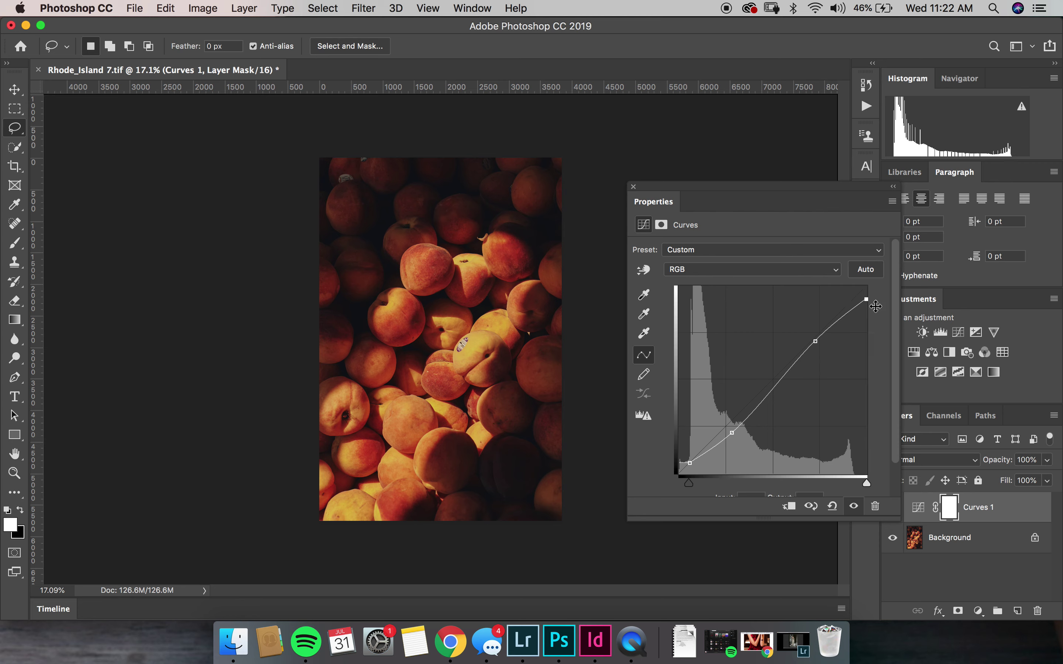
pyautogui.moveTo(816, 342); pyautogui.dragTo(814, 343)
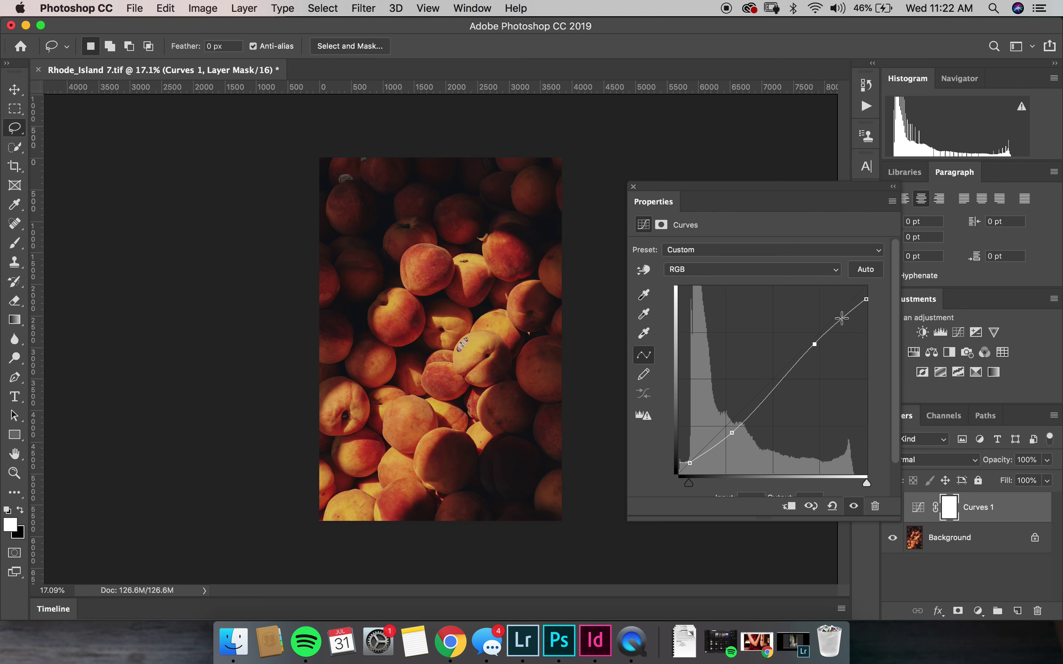
pyautogui.moveTo(841, 321); pyautogui.dragTo(843, 311)
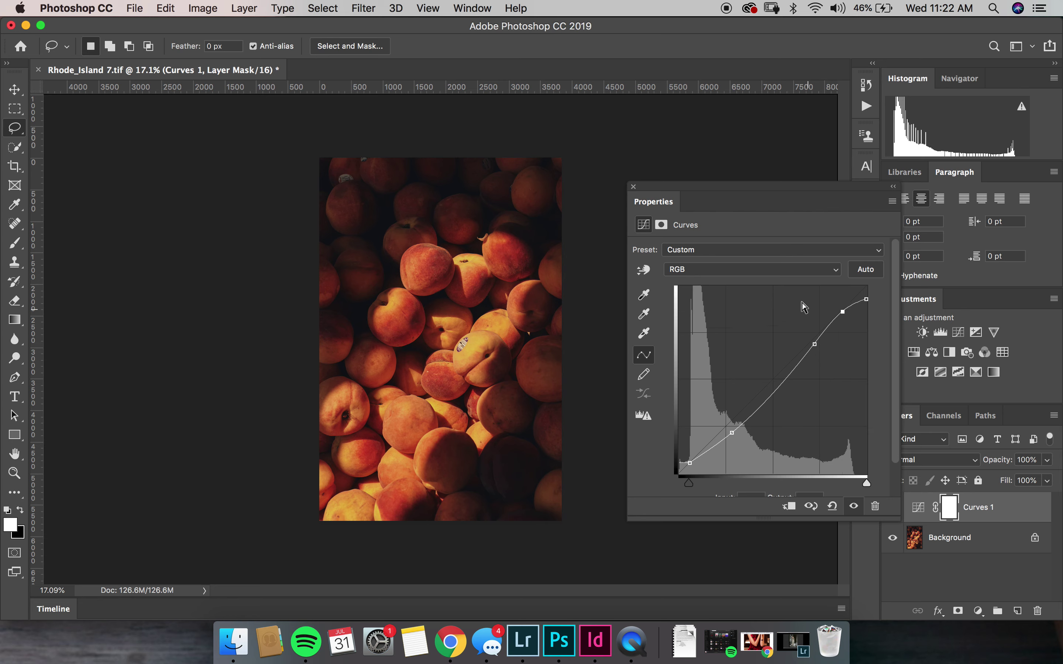
pyautogui.click(633, 188)
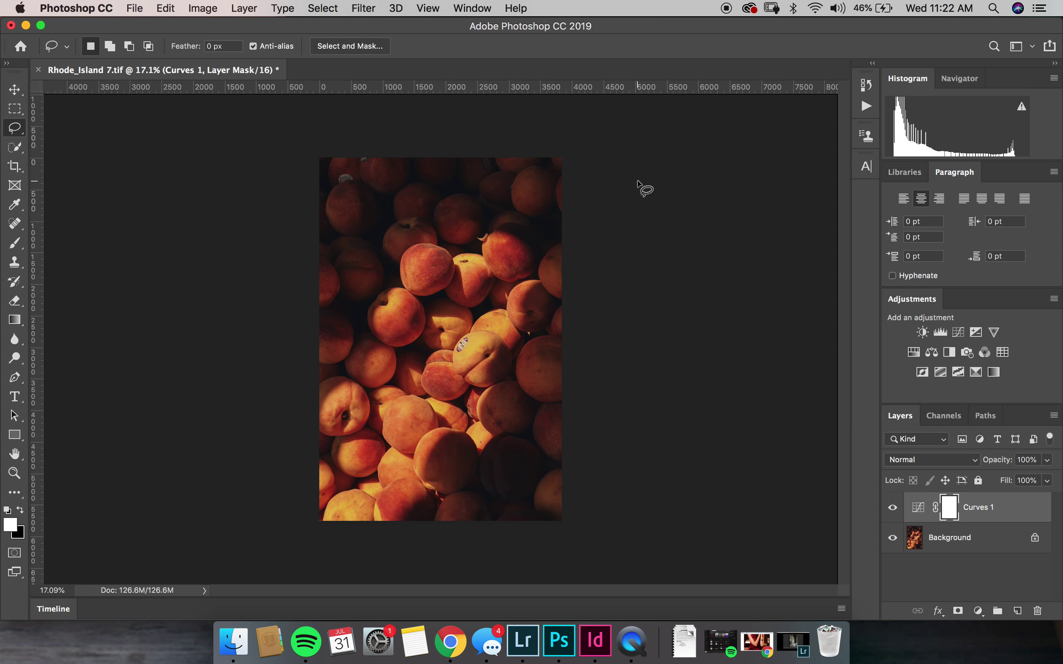
pyautogui.click(893, 509)
pyautogui.click(892, 510)
pyautogui.click(892, 510)
# - Add a second Curves adjustment layer and rename it 'Toning'
pyautogui.click(958, 332)
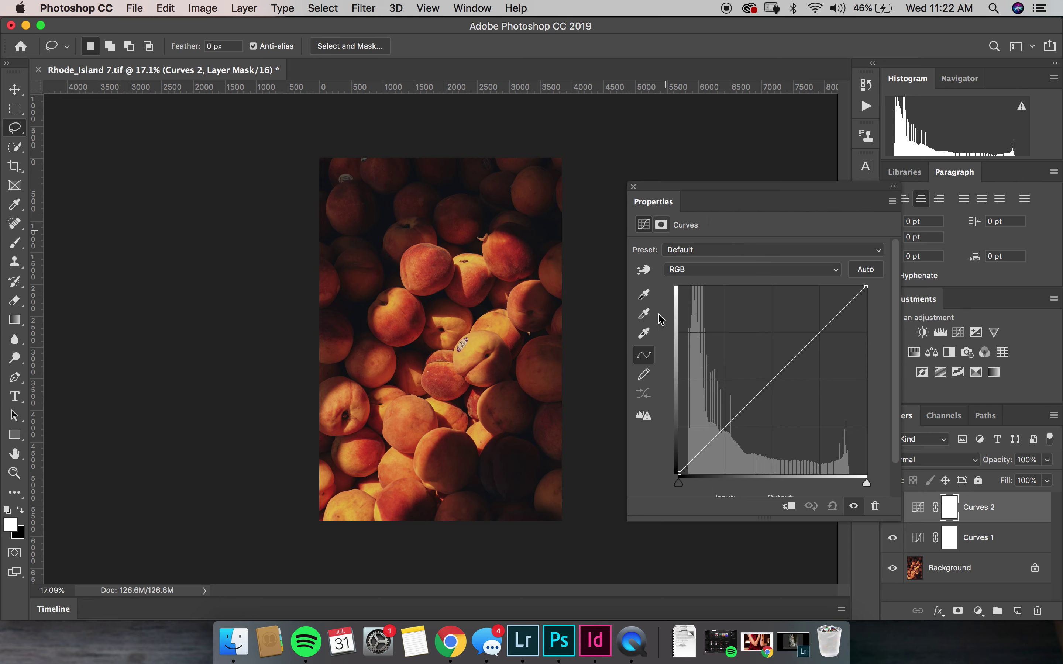
pyautogui.doubleClick(982, 517)
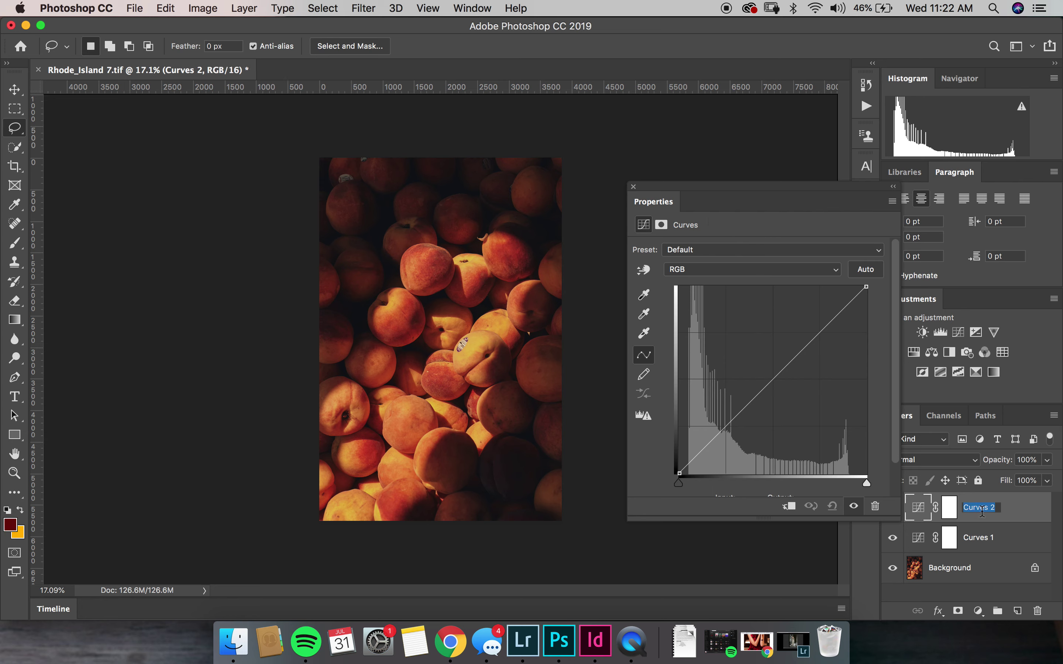
pyautogui.write('Toning')
pyautogui.press('Return')
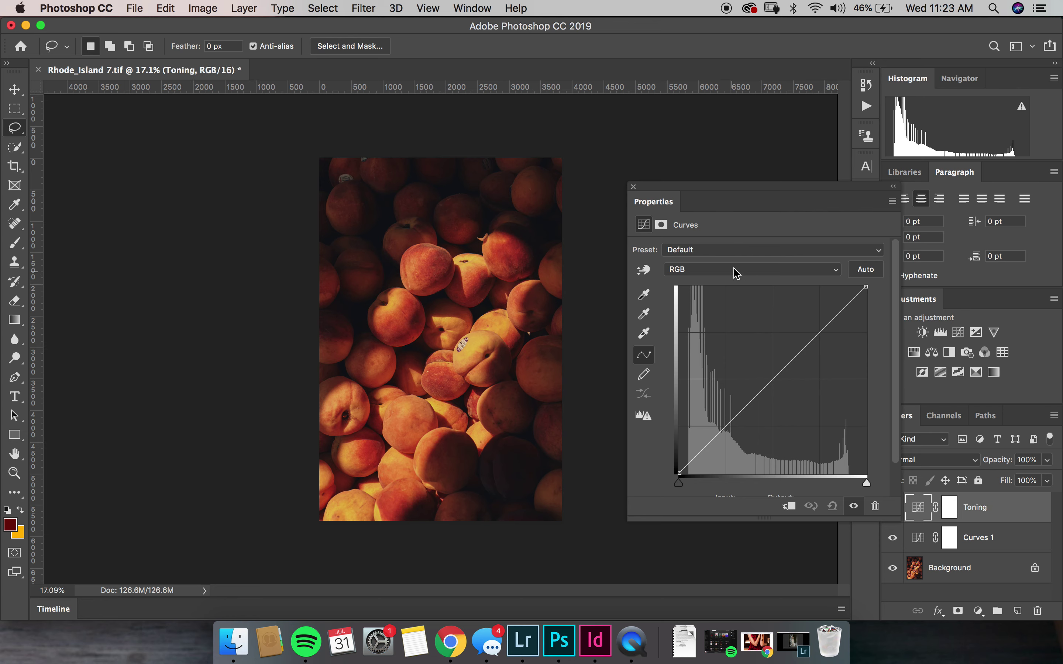
pyautogui.click(736, 273)
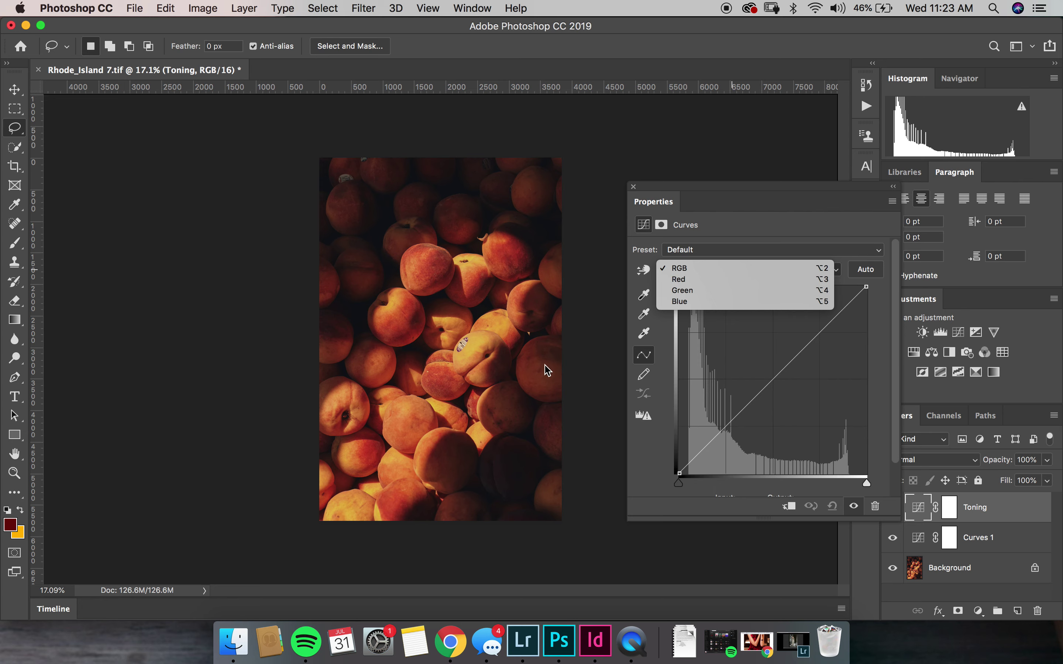
# - Warm the Toning curve by boosting the Red highlights and lowering the Blue highlights
pyautogui.click(714, 280)
pyautogui.moveTo(866, 286); pyautogui.dragTo(851, 286)
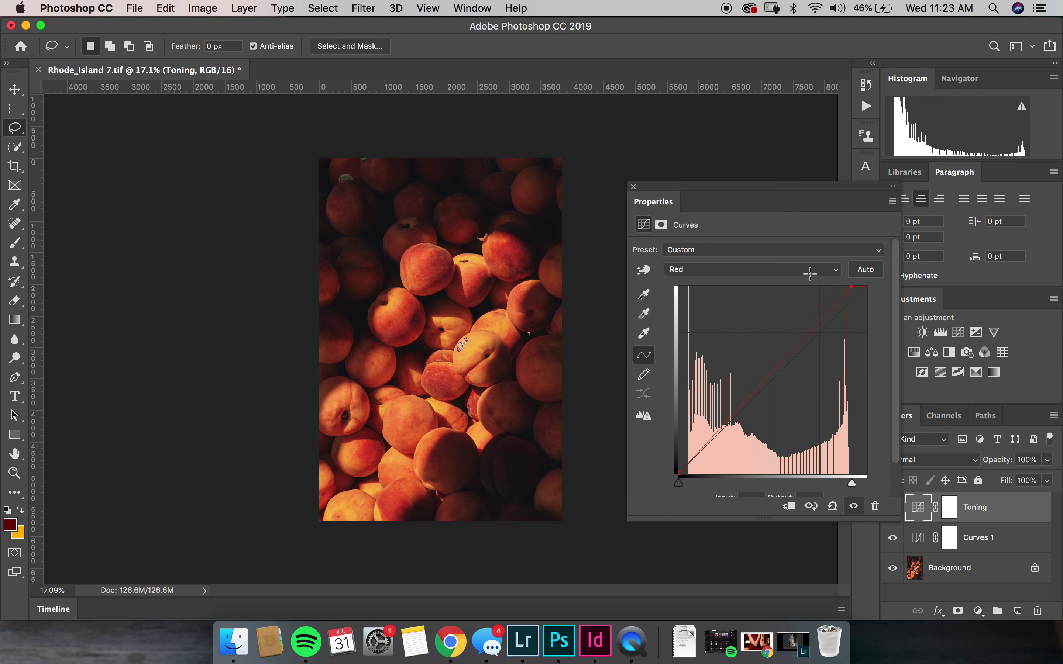
pyautogui.click(808, 269)
pyautogui.click(813, 291)
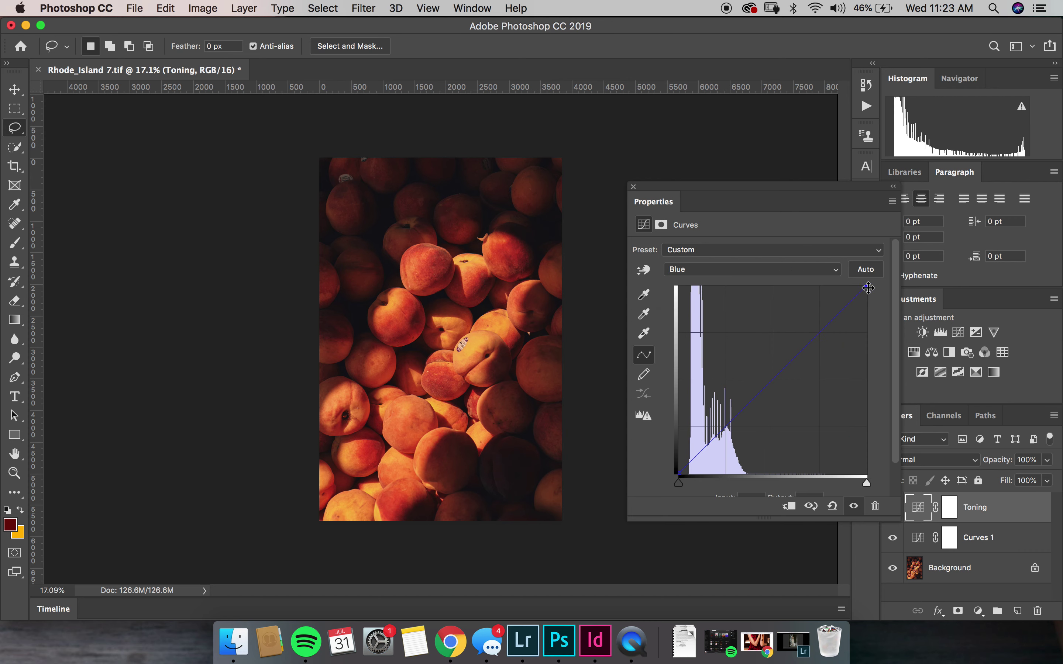
pyautogui.moveTo(869, 288)
pyautogui.mouseDown()
pyautogui.moveTo(870, 317)
pyautogui.moveTo(871, 308)
pyautogui.mouseUp()
pyautogui.click(731, 269)
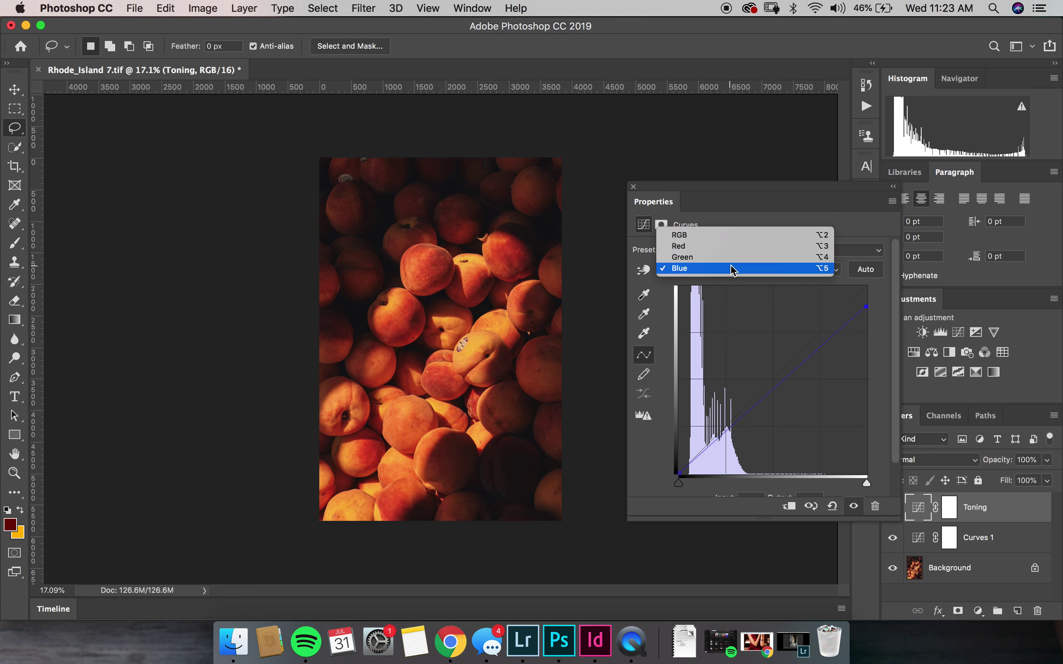
# - Lower the composite RGB curve's white point slightly to dim the highlights
pyautogui.click(739, 242)
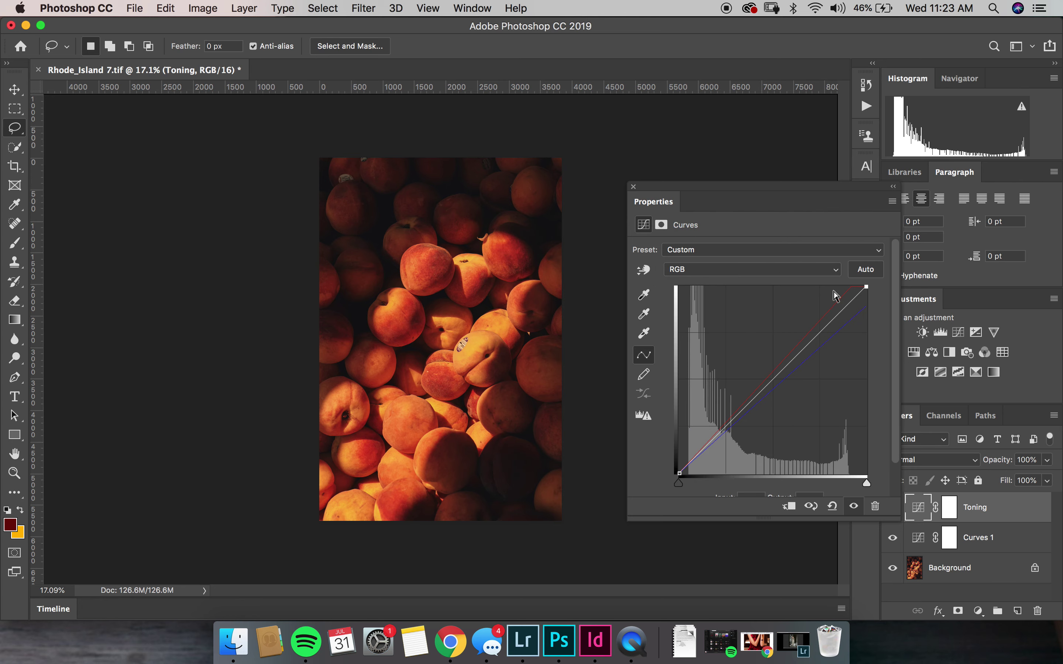
pyautogui.moveTo(867, 288); pyautogui.dragTo(877, 309)
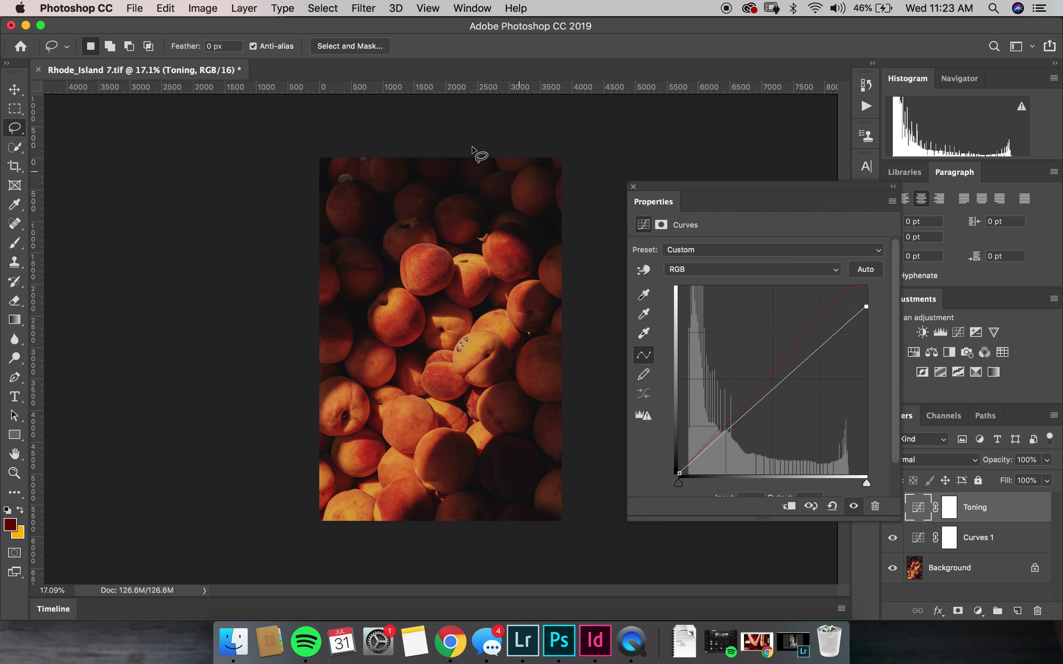
pyautogui.click(893, 507)
pyautogui.click(892, 506)
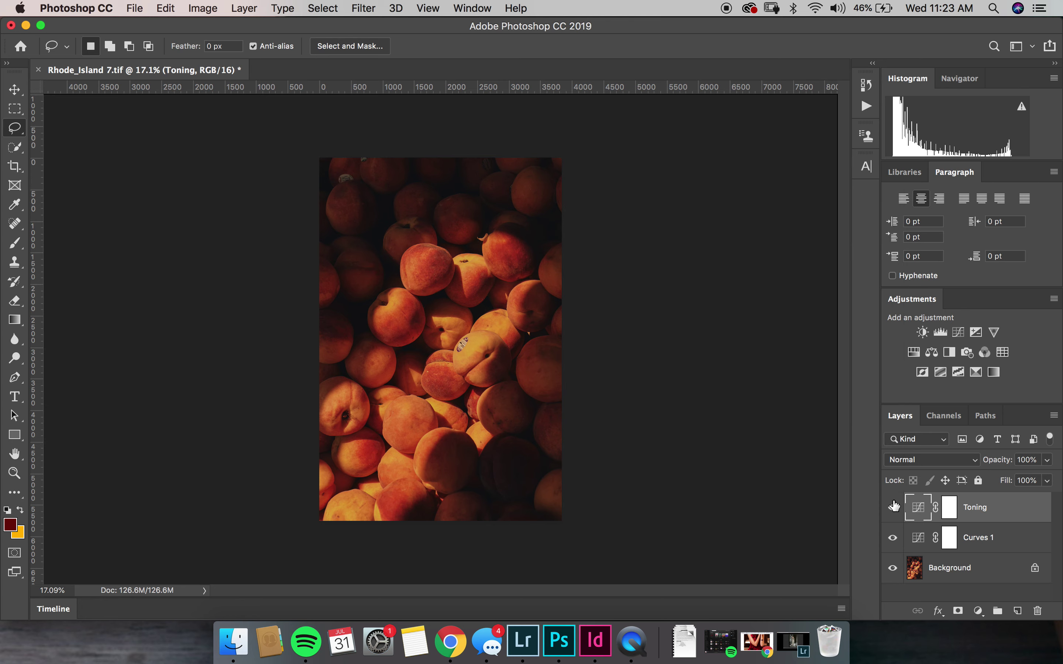
pyautogui.click(892, 507)
pyautogui.click(892, 507)
pyautogui.doubleClick(1018, 510)
# - Split the Toning layer's Underlying Layer Blend If black slider to 62 / 255 and apply
pyautogui.moveTo(869, 110); pyautogui.dragTo(808, 136)
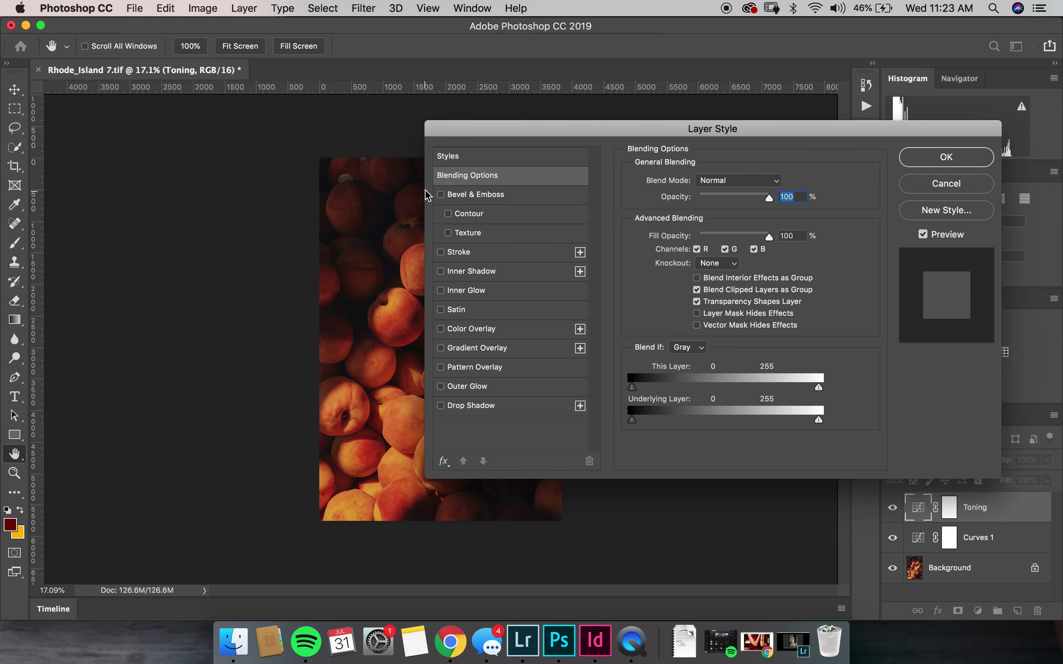
pyautogui.press('super+r')
pyautogui.press('super+r')
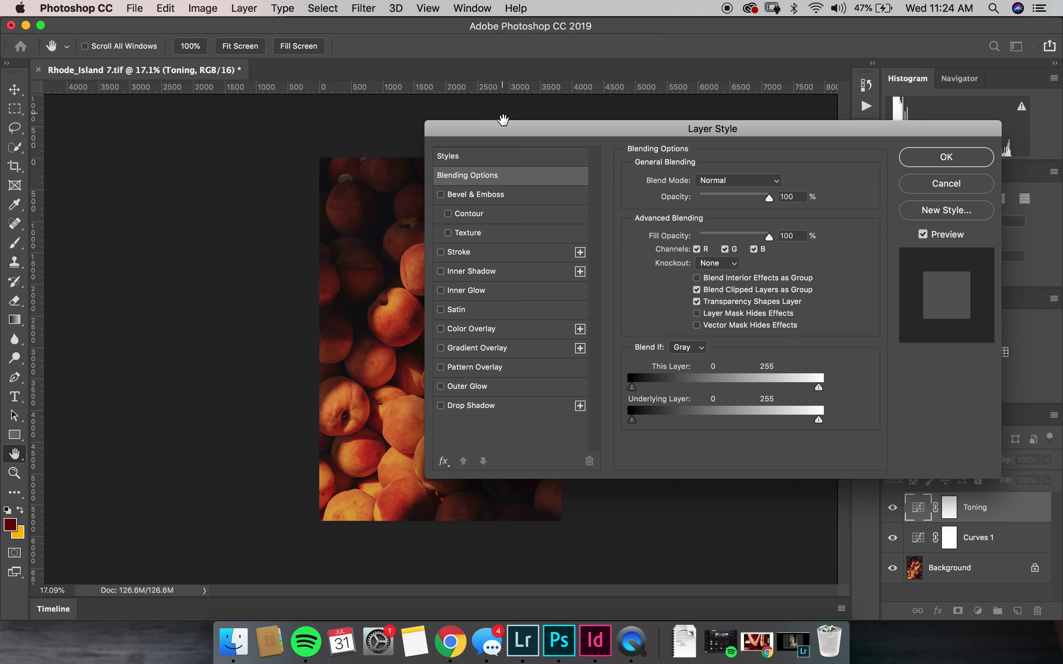
pyautogui.moveTo(503, 123); pyautogui.dragTo(554, 80)
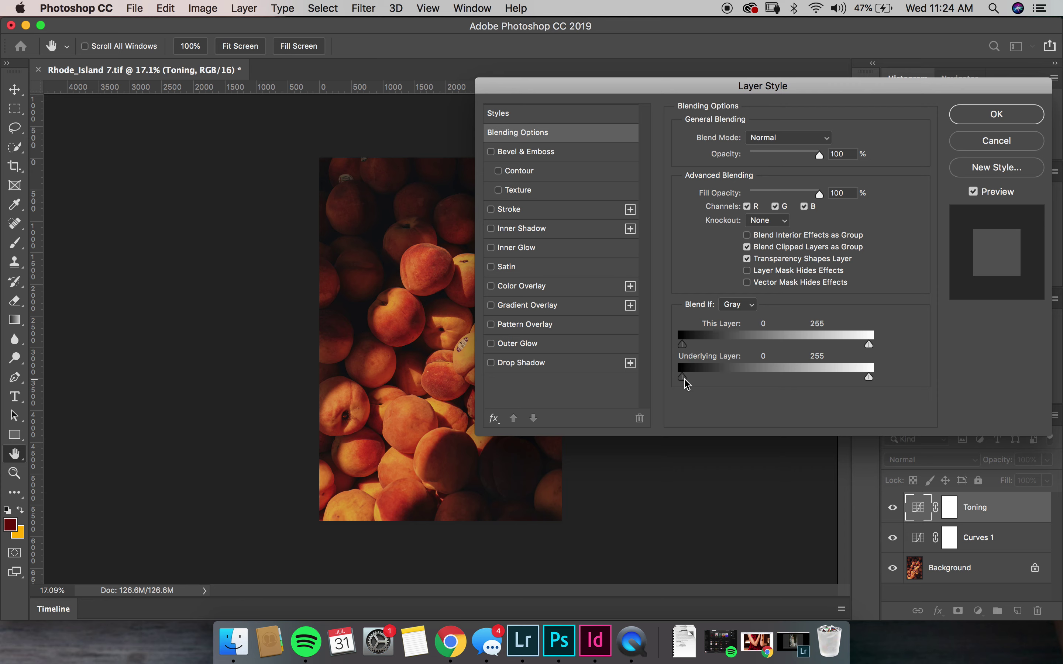
pyautogui.press('alt')
pyautogui.moveTo(685, 381); pyautogui.dragTo(897, 373)
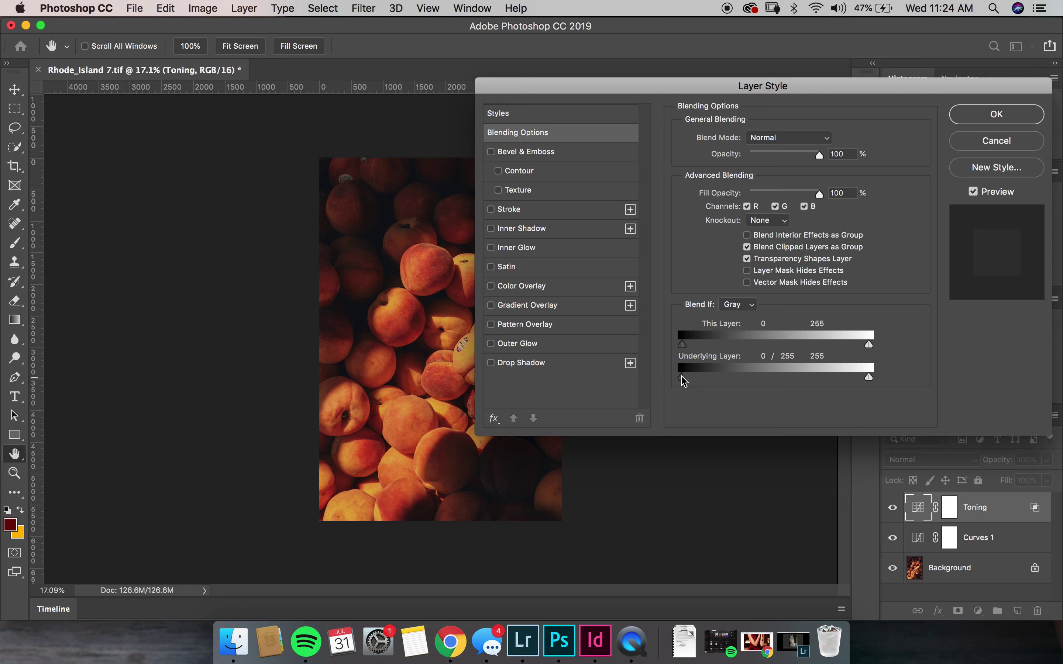
pyautogui.moveTo(684, 376); pyautogui.dragTo(728, 377)
pyautogui.click(988, 115)
# - Toggle the Toning layer's visibility off and on to compare the result
pyautogui.click(893, 507)
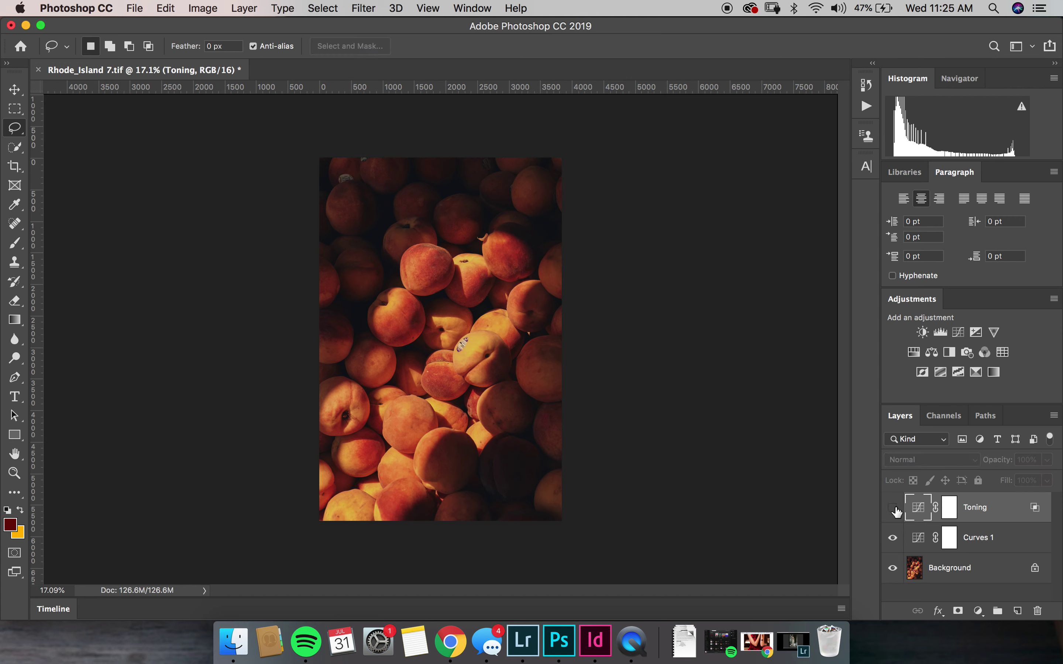
pyautogui.click(893, 509)
pyautogui.click(894, 508)
pyautogui.click(895, 508)
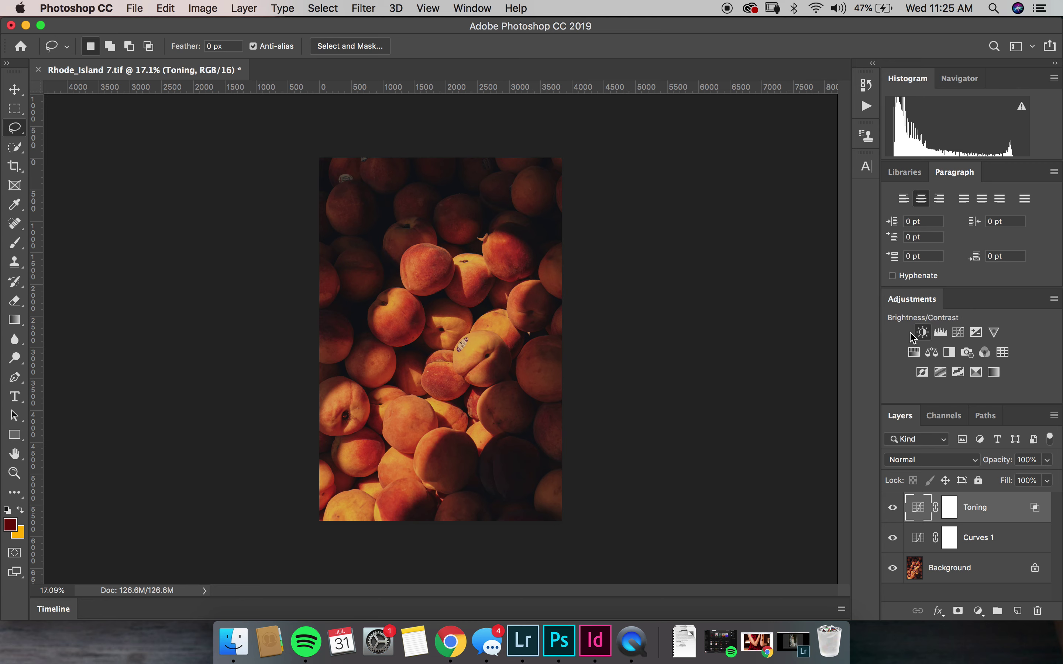
# - Add a Brightness/Contrast adjustment layer with Contrast set to 12
pyautogui.click(922, 333)
pyautogui.moveTo(770, 317); pyautogui.dragTo(773, 320)
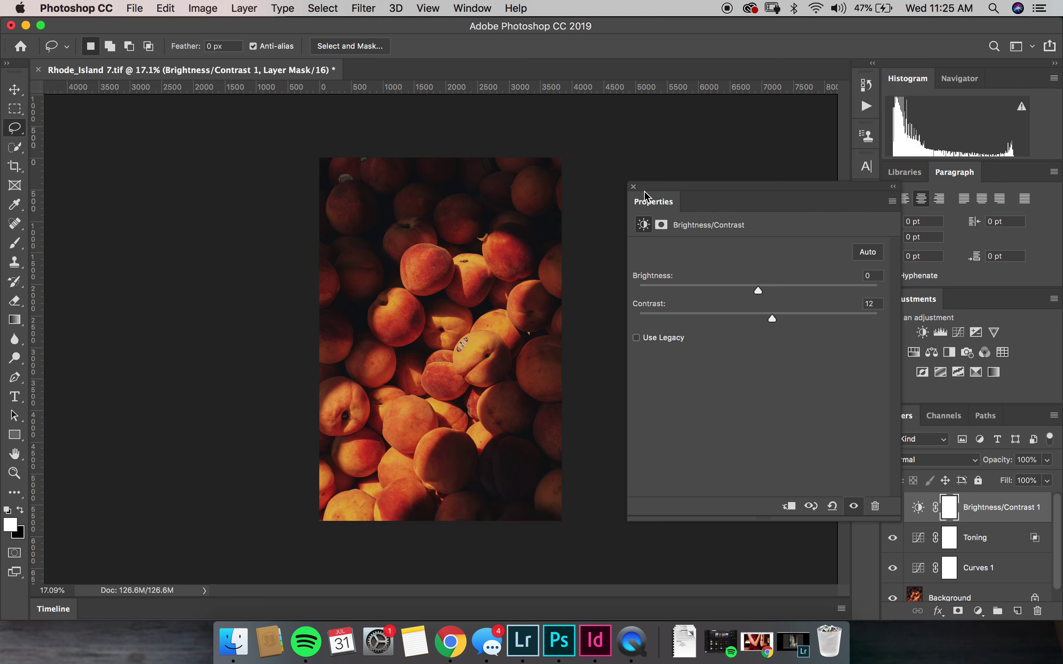
pyautogui.click(634, 186)
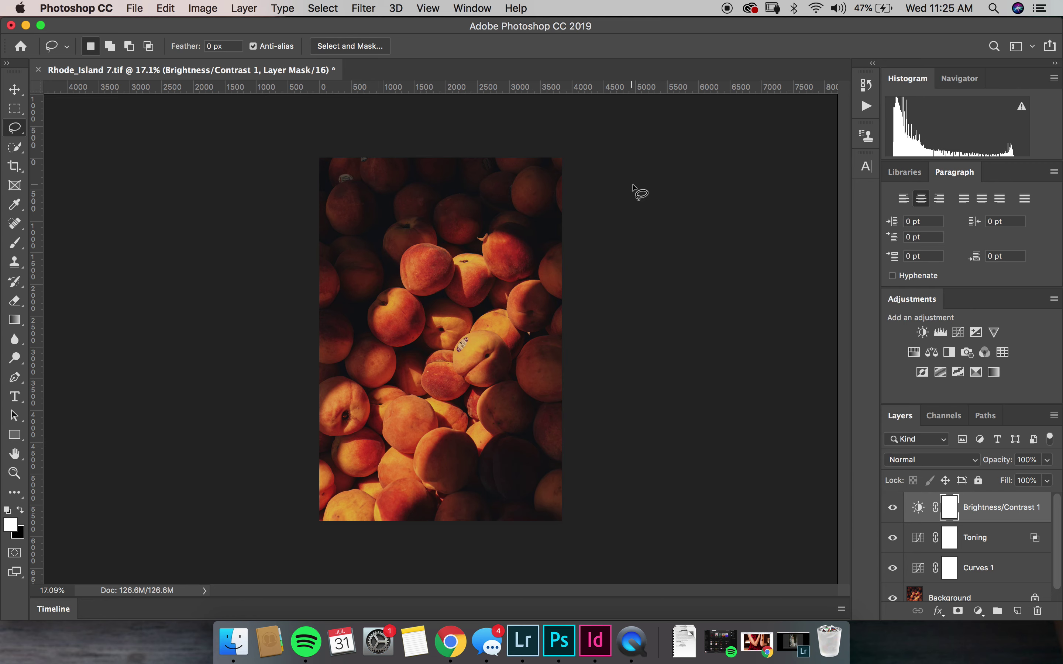